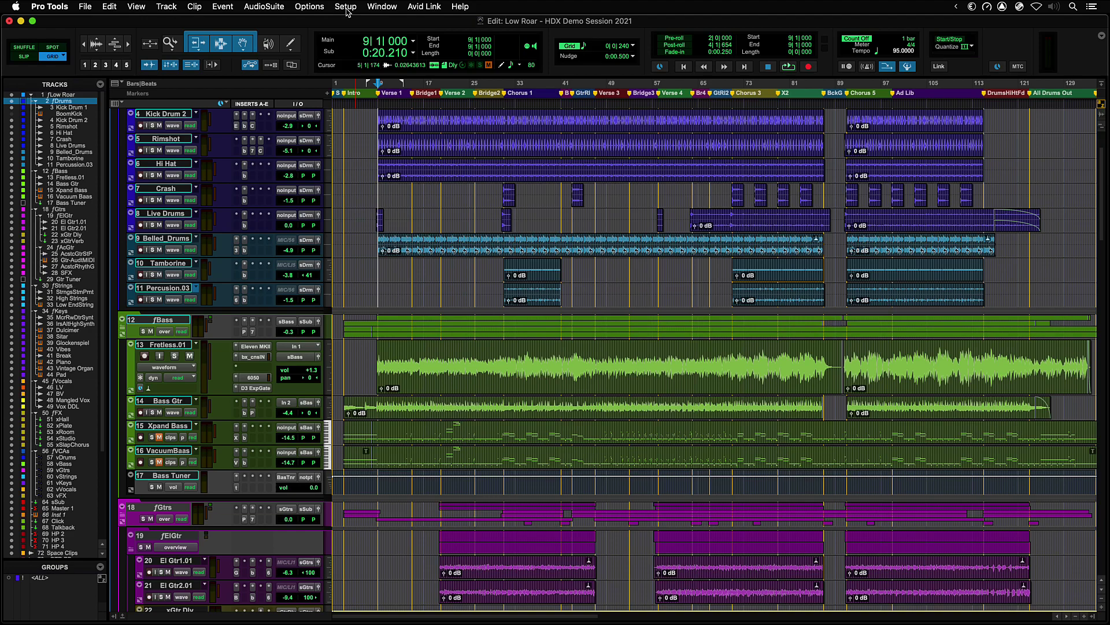
Set the Playback Engine hardware buffer size to 1024 samples and confirm
click(346, 7)
click(364, 32)
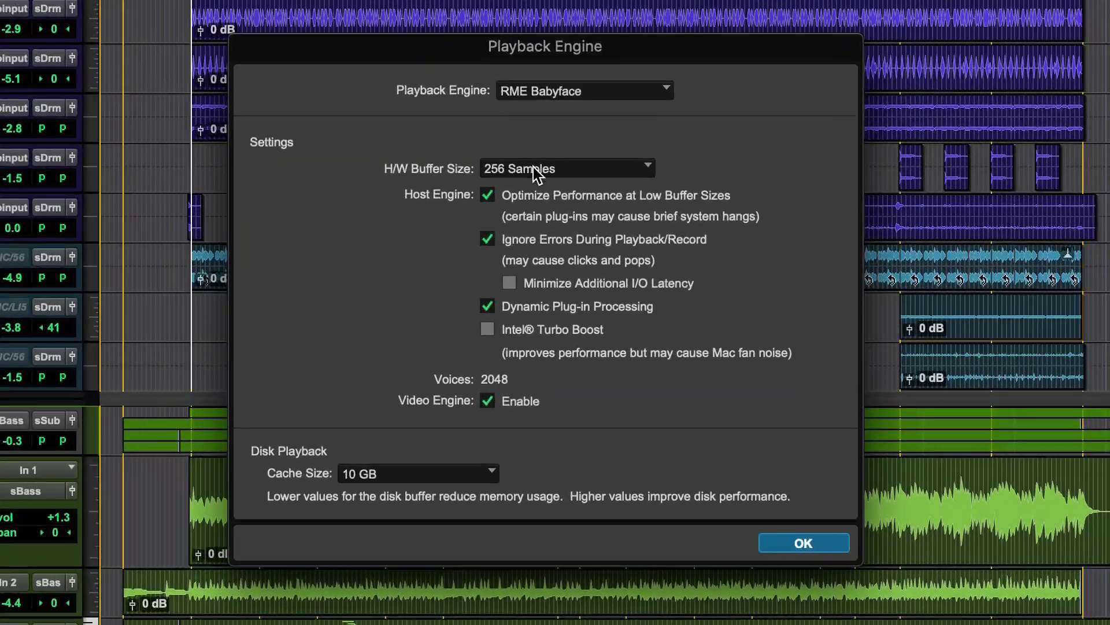
click(534, 172)
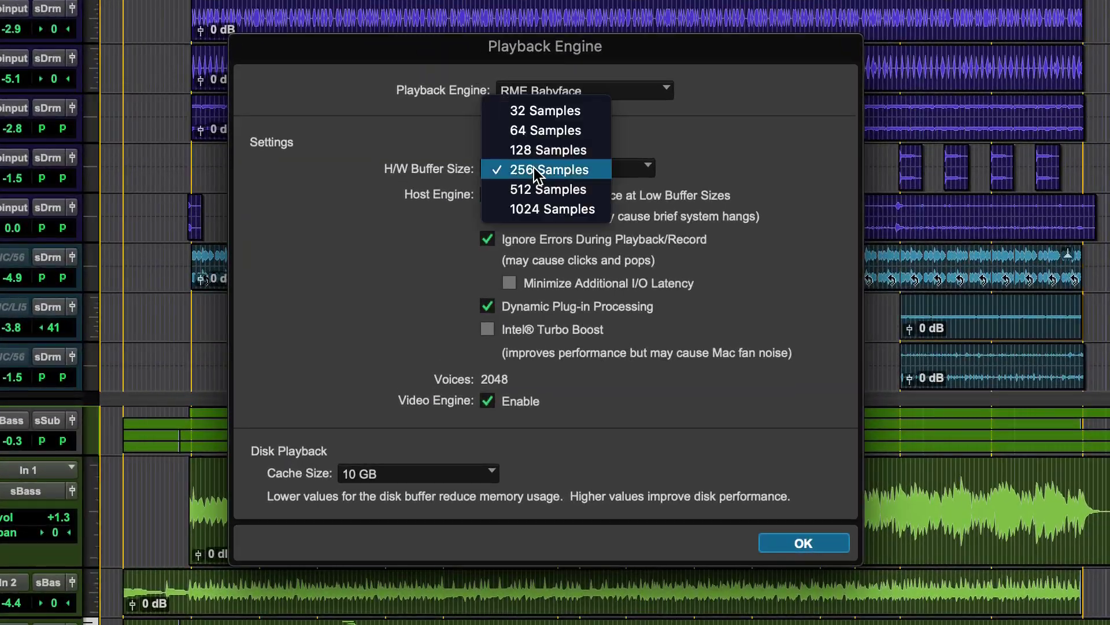
click(542, 209)
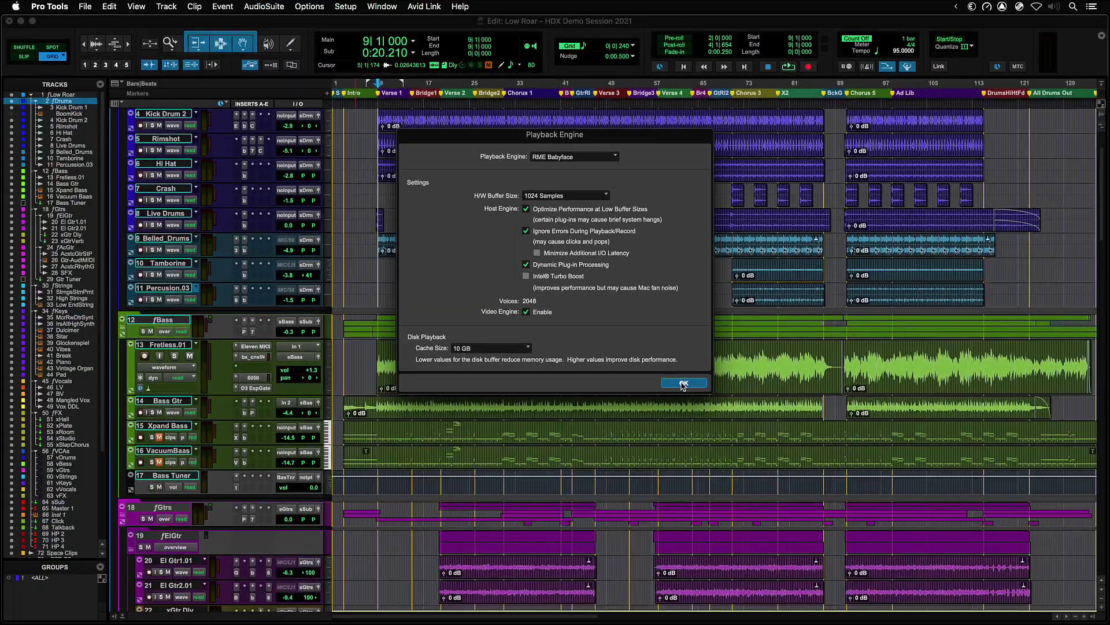
click(803, 544)
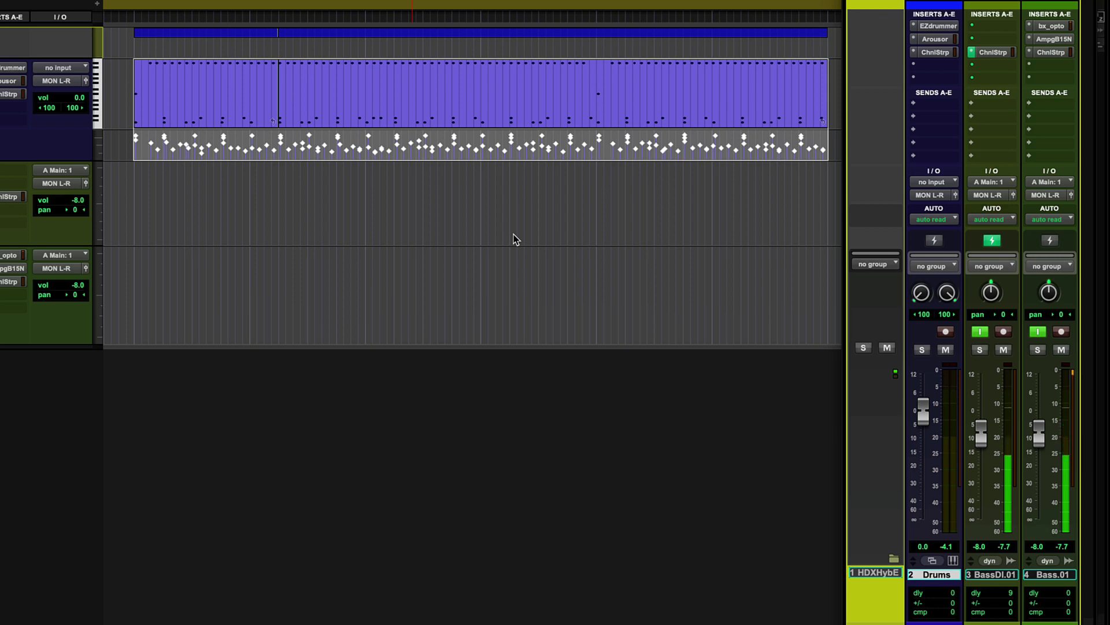
Mute the Bass DI.01 channel strip in the Mix window
click(1004, 350)
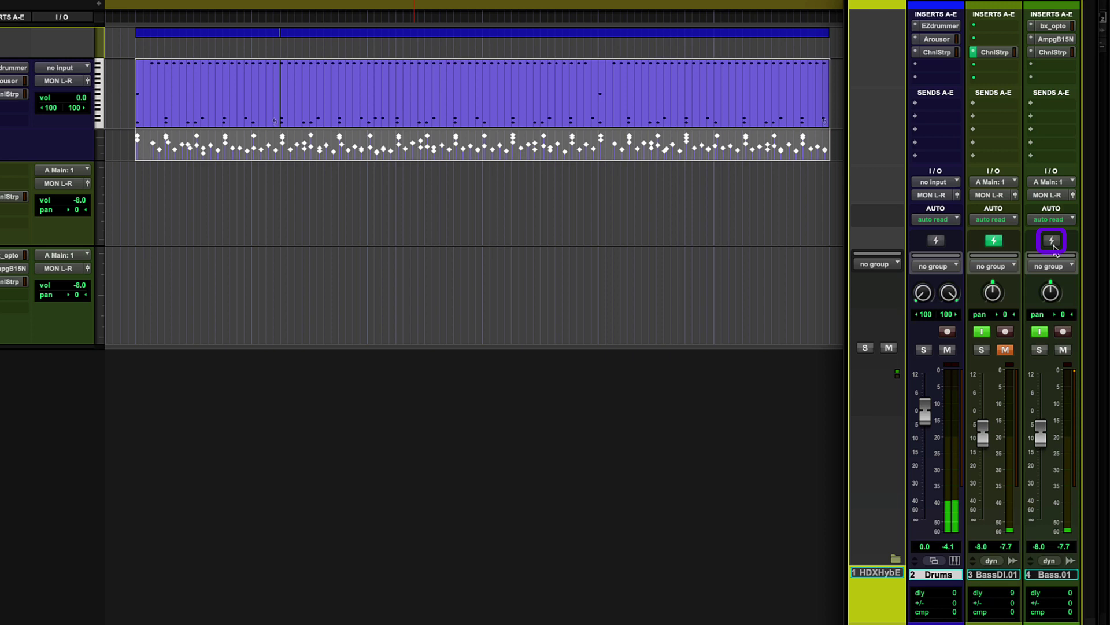
Enable the lightning-bolt DSP Mode on the Bass.01 channel strip
click(1052, 240)
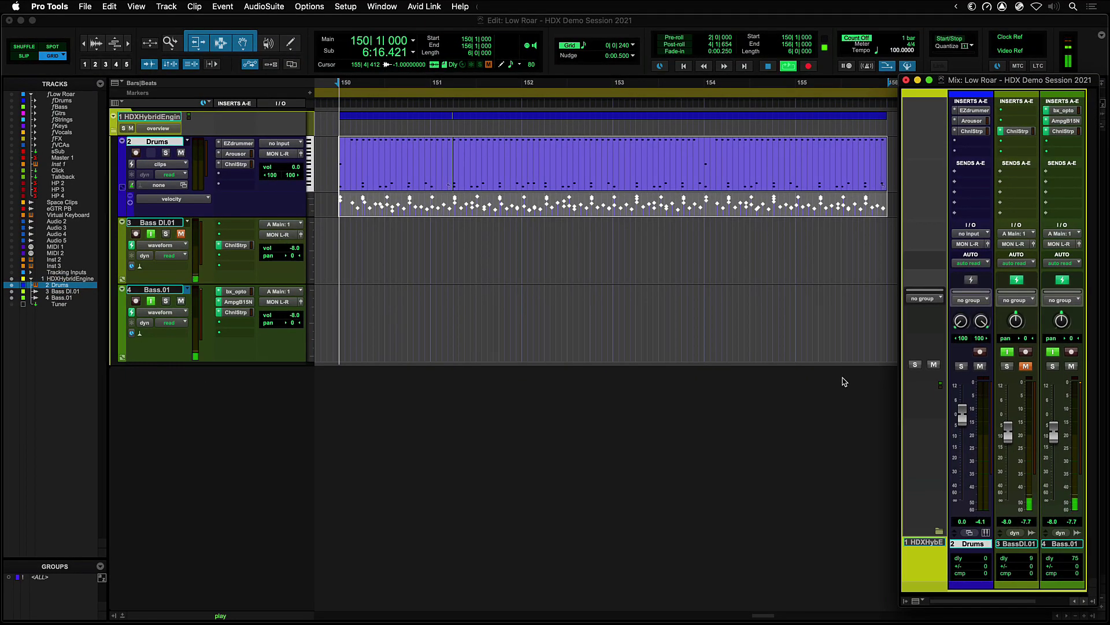
key(space)
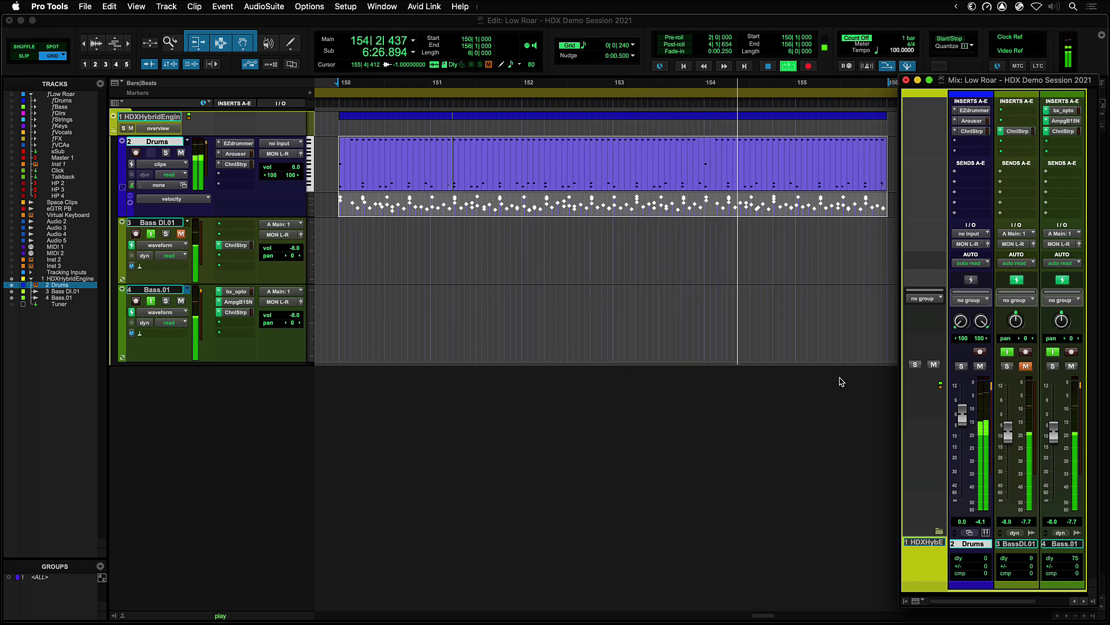
key(space)
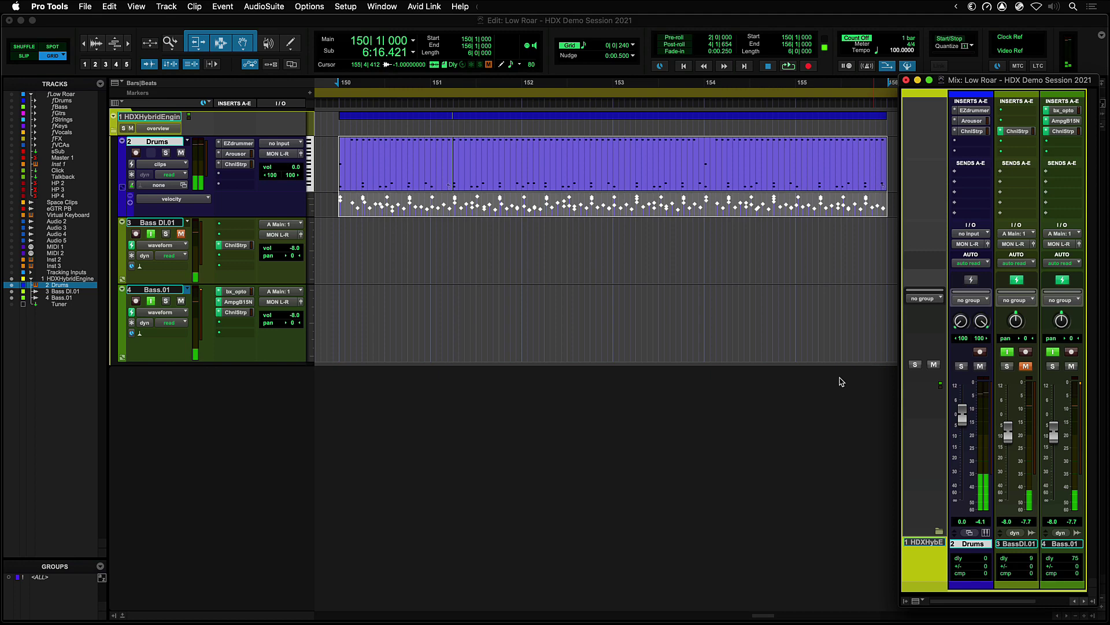